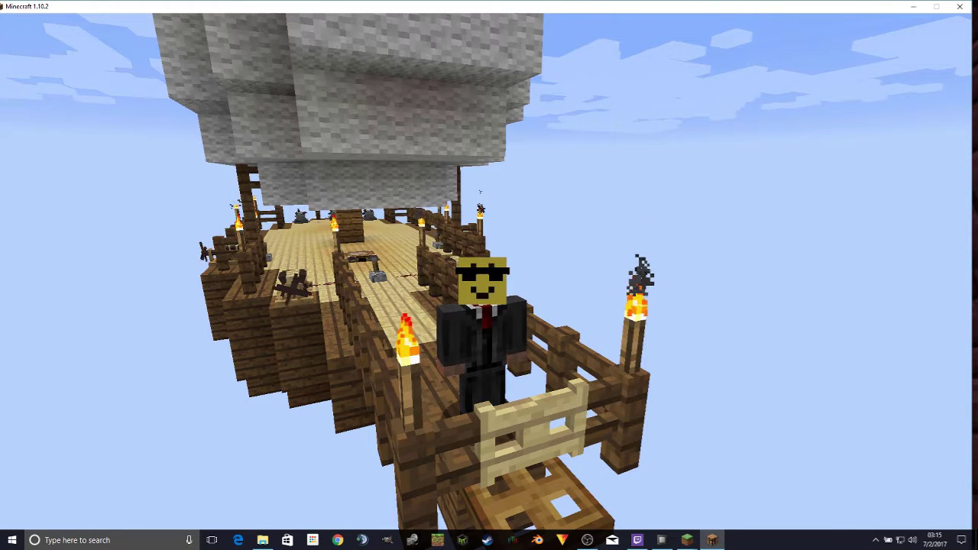
Save and leave the current world, quit Minecraft, and close the game output and launcher windows.
key(Escape)
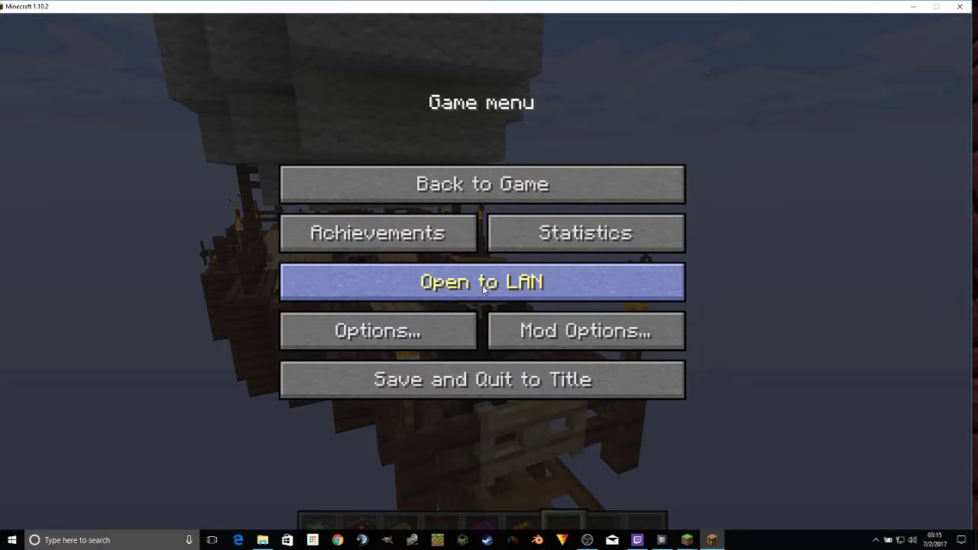
click(487, 389)
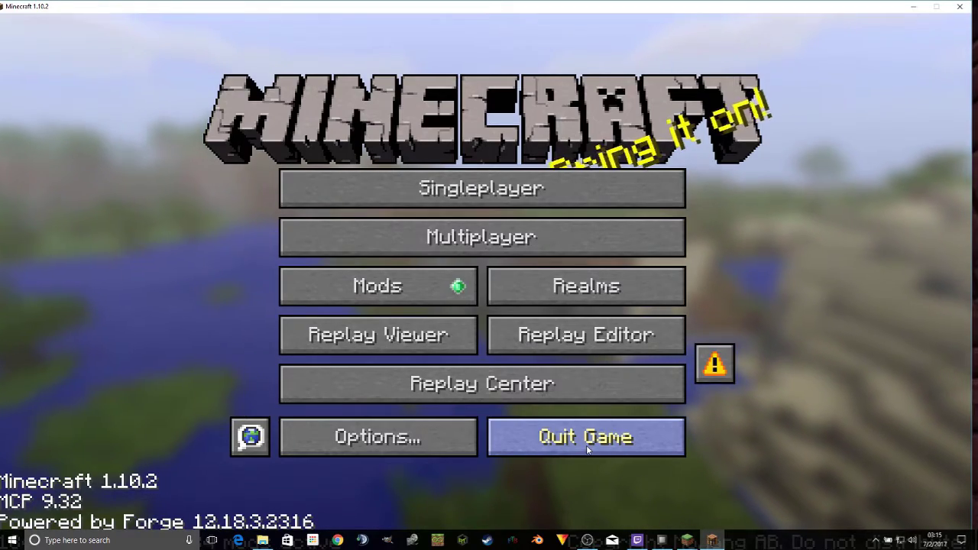
click(588, 450)
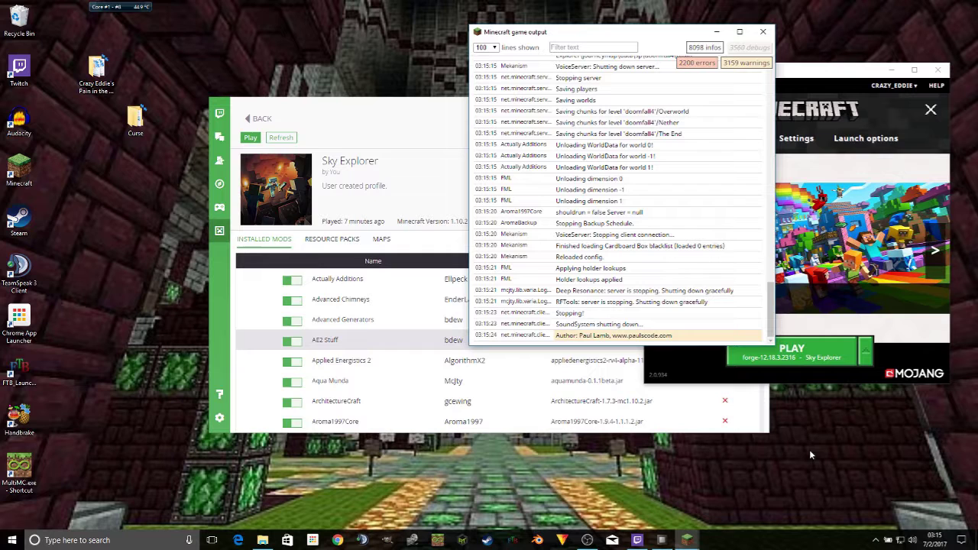
click(763, 31)
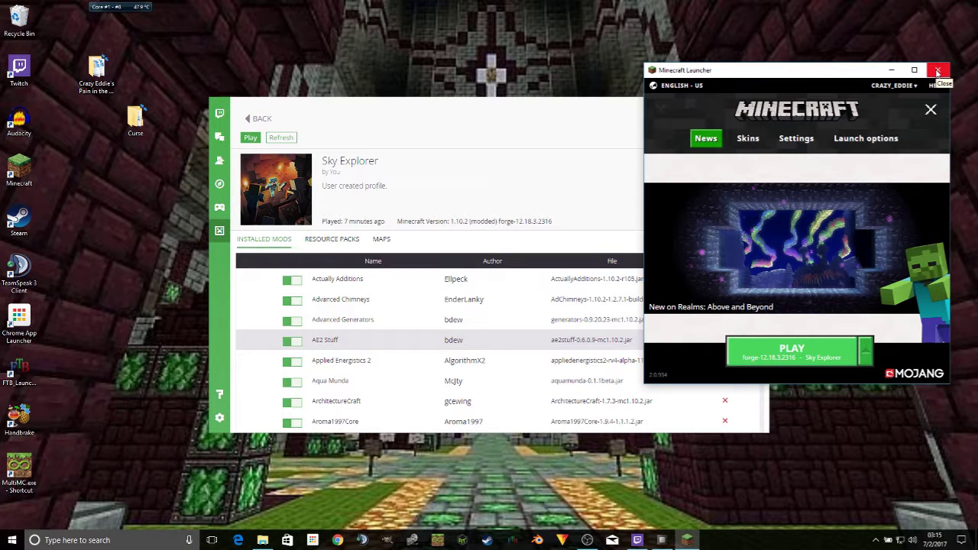
click(937, 71)
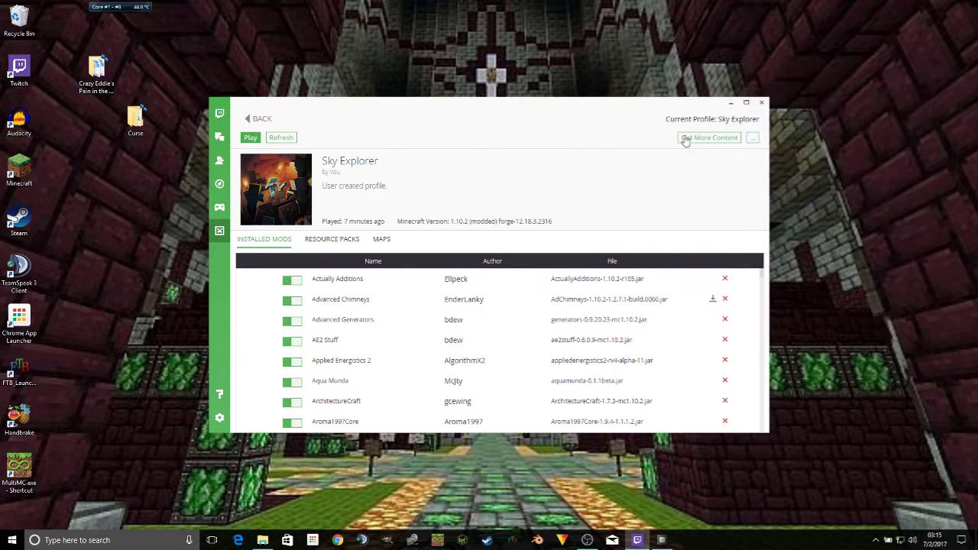
Create a custom Minecraft profile named Nomadic Skies with version 1.10.2 and modloader forge-12.18.3.2316.
click(260, 120)
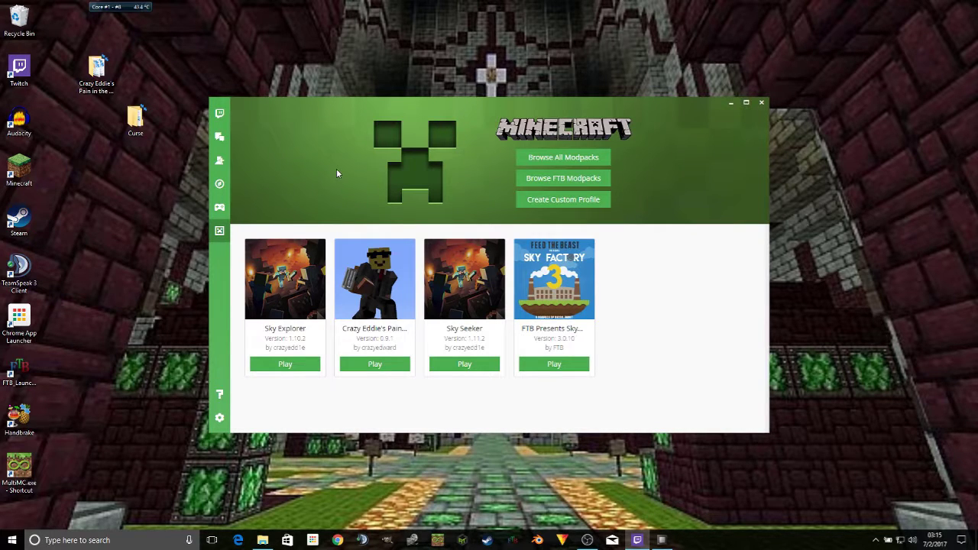
mouse_move(302, 262)
click(561, 202)
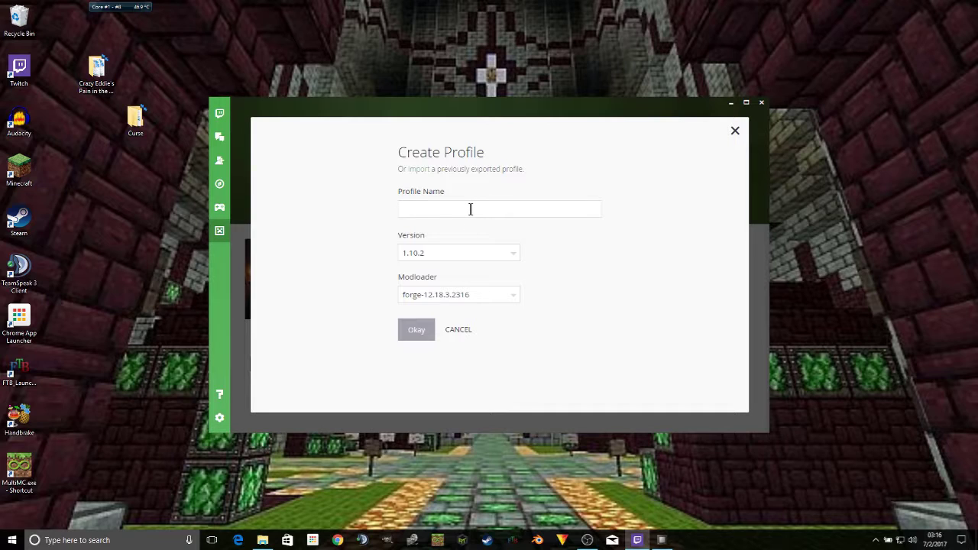
text(Nomadic Skies)
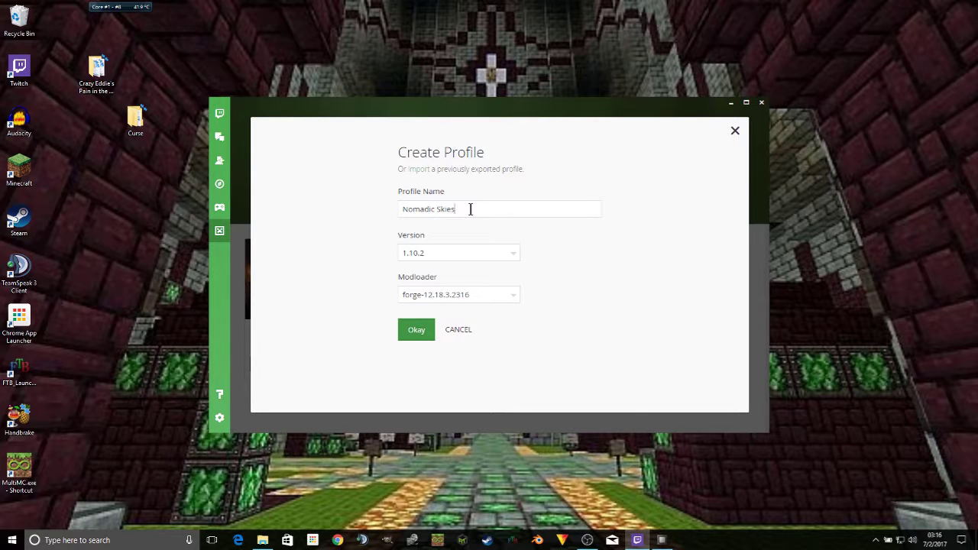
click(416, 331)
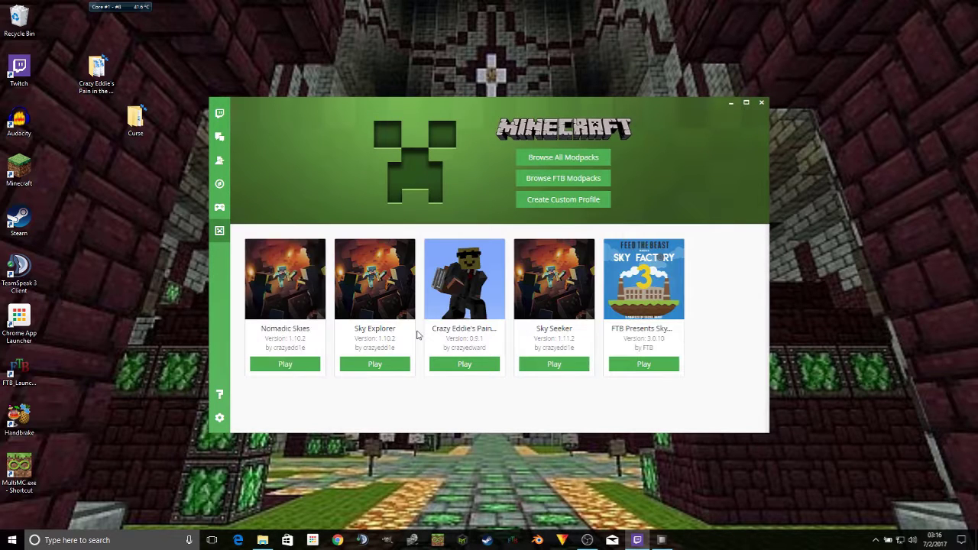
Browse the mods available for the Nomadic Skies profile, and return to the profile list.
click(275, 282)
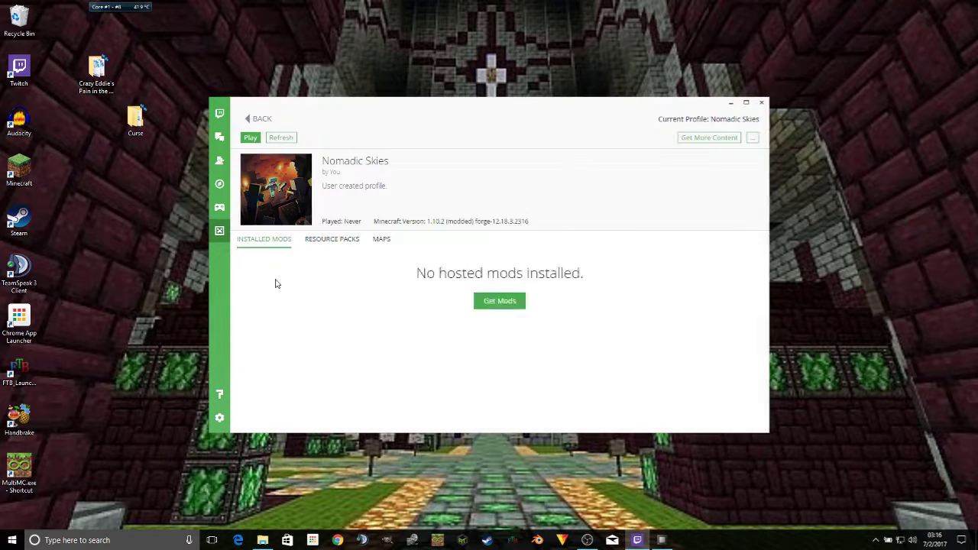
click(708, 142)
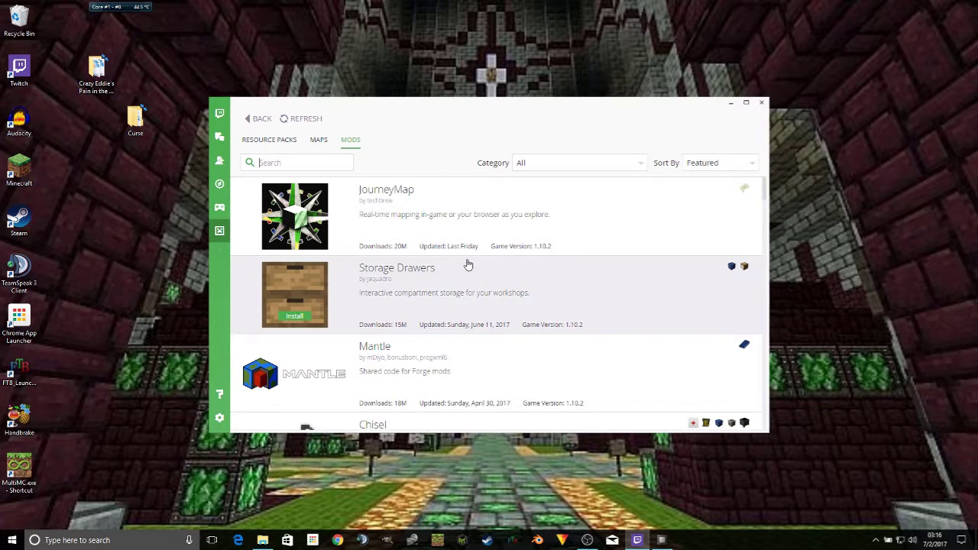
scroll(465, 264, down, 5)
scroll(468, 263, down, 6)
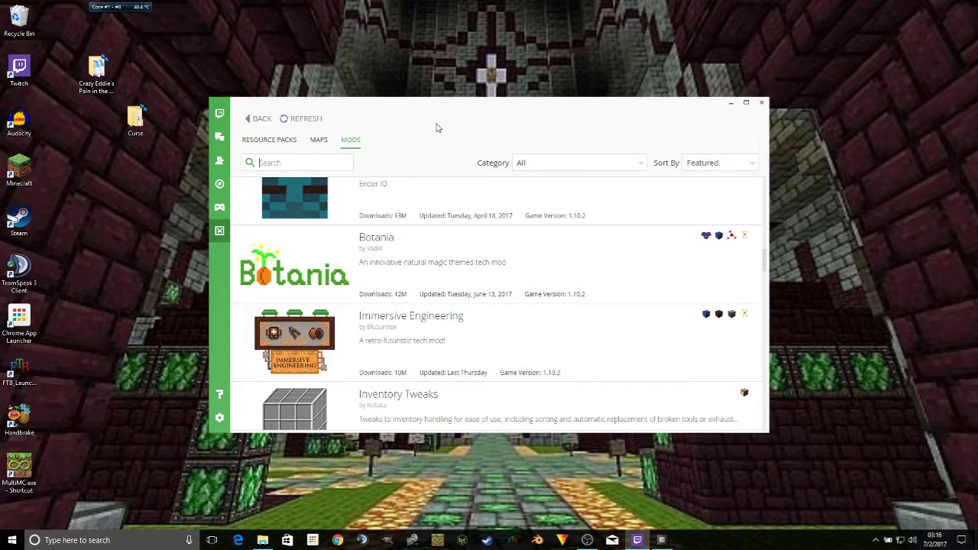
click(260, 120)
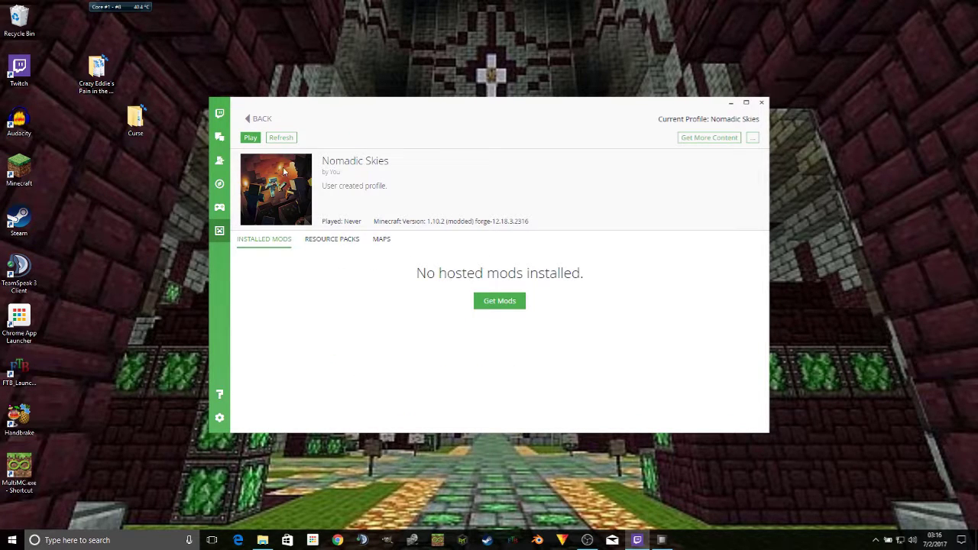
click(260, 119)
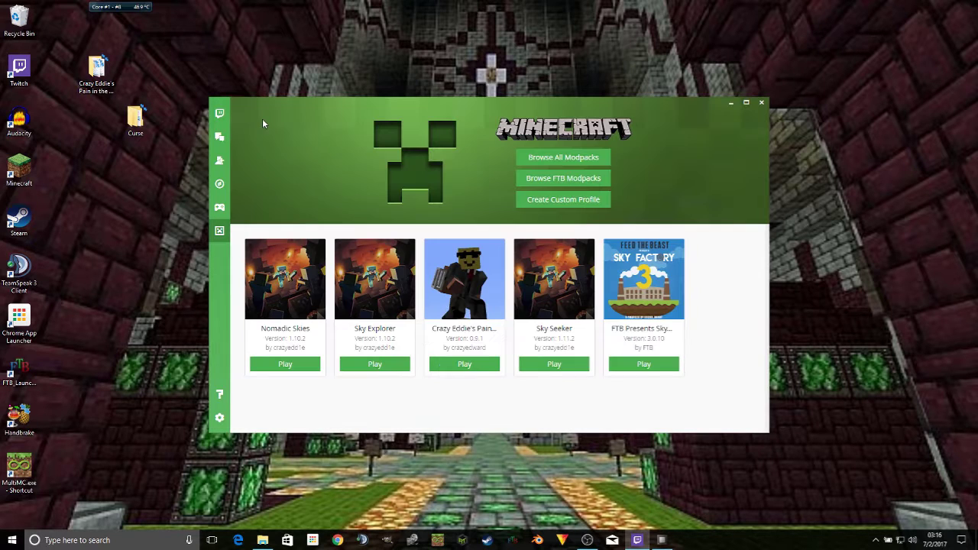
Delete the Nomadic Skies profile together with its backups.
right_click(297, 289)
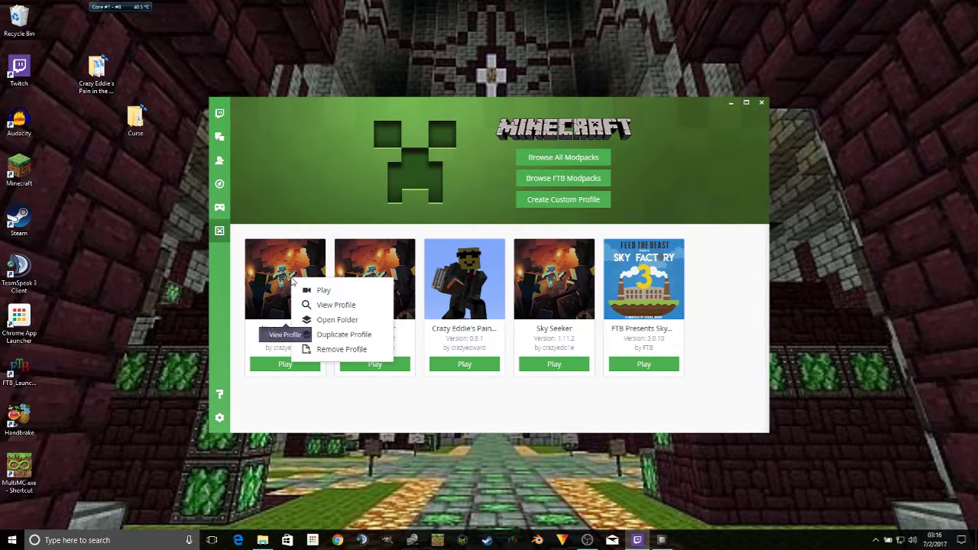
click(325, 351)
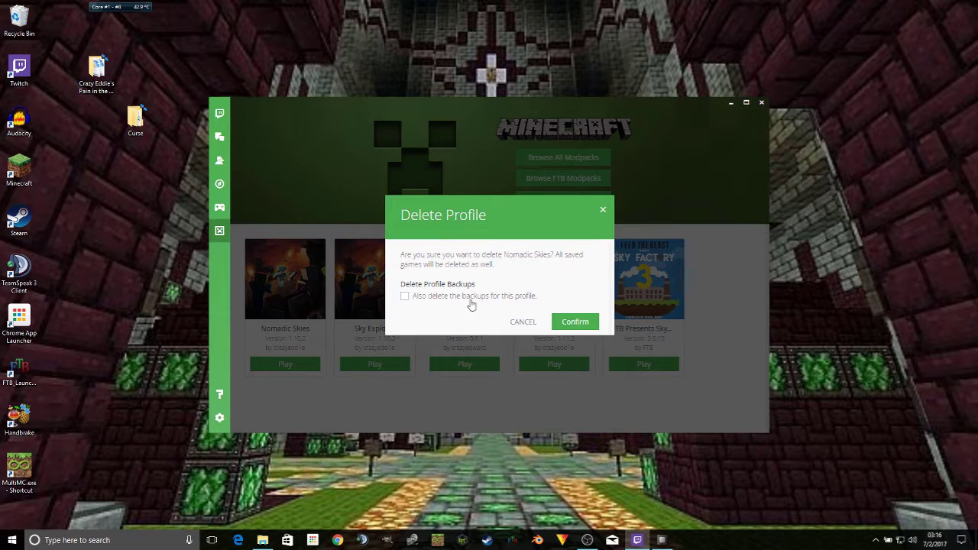
click(405, 298)
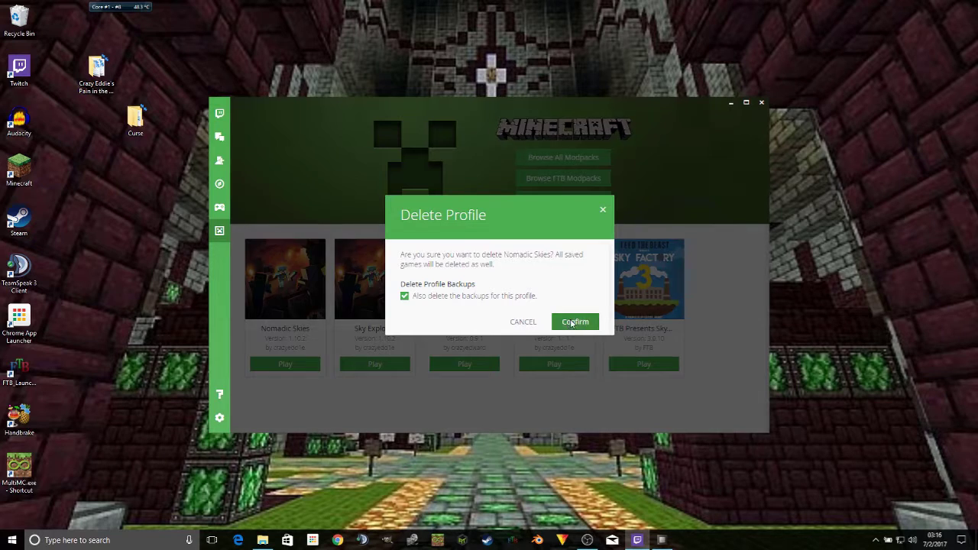
click(557, 326)
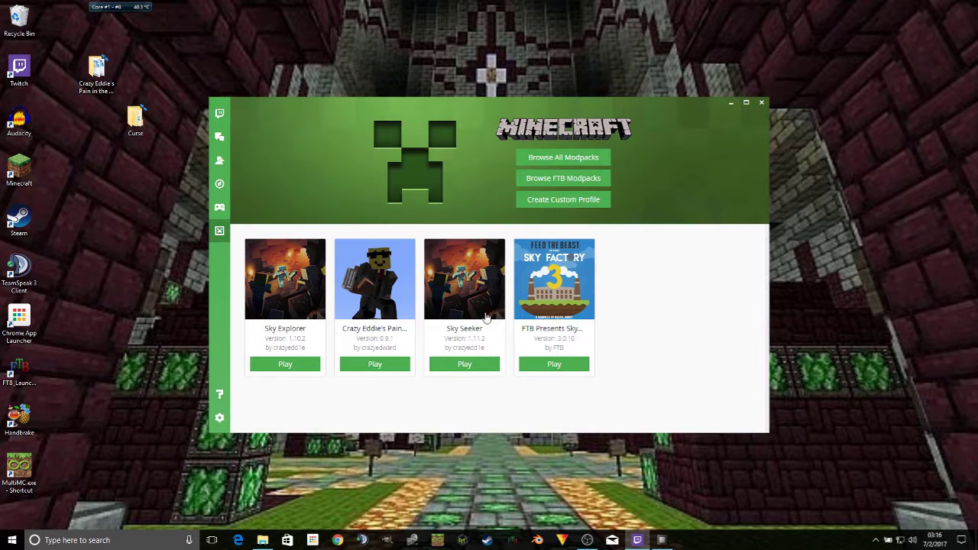
Export the Sky Explorer profile as package version 0.5 with the config and mods folders, saved as Sky Explorer-0.5.zip in the Export folder.
click(285, 285)
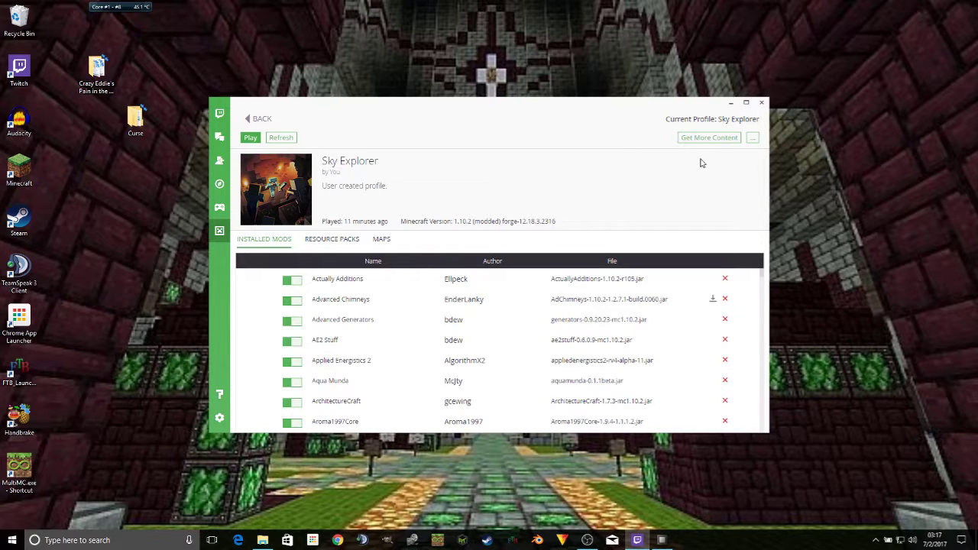
click(753, 142)
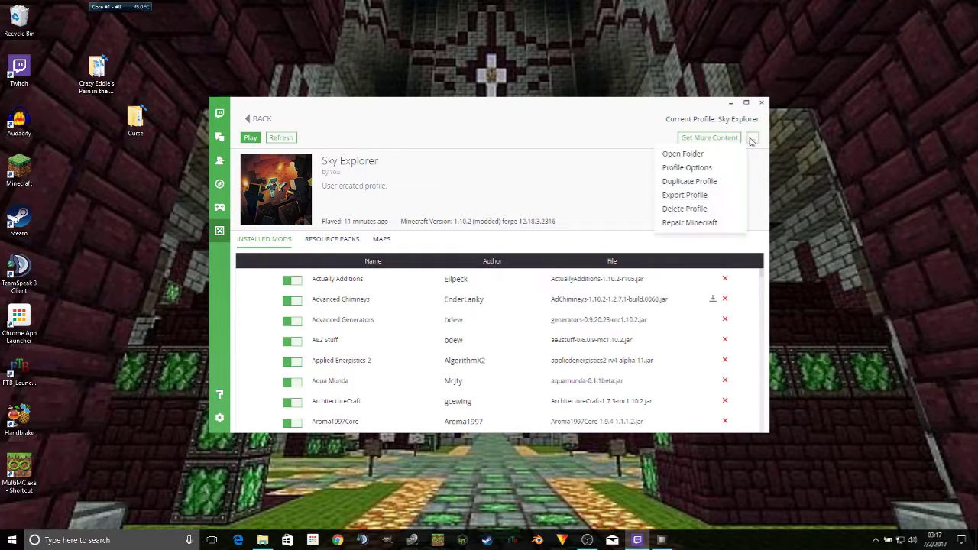
click(705, 197)
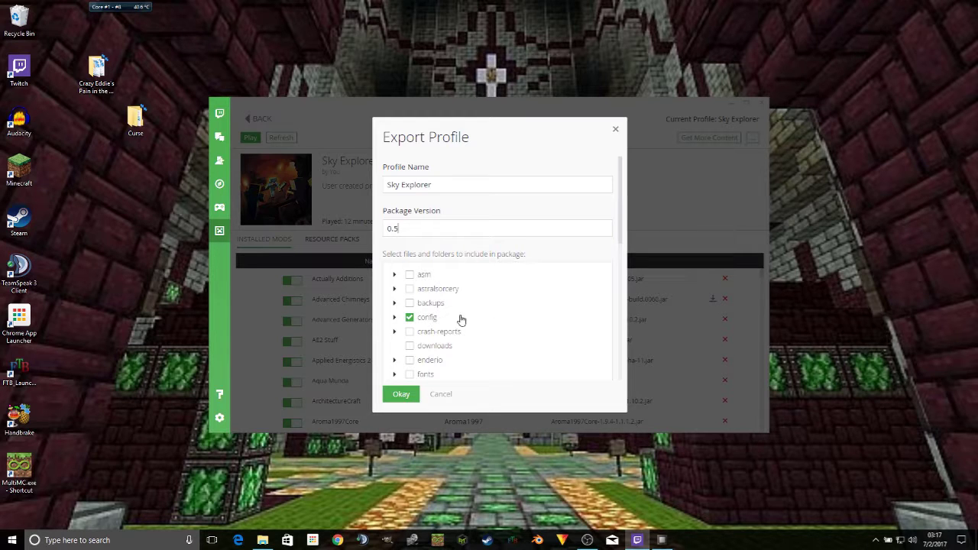
scroll(449, 334, down, 1)
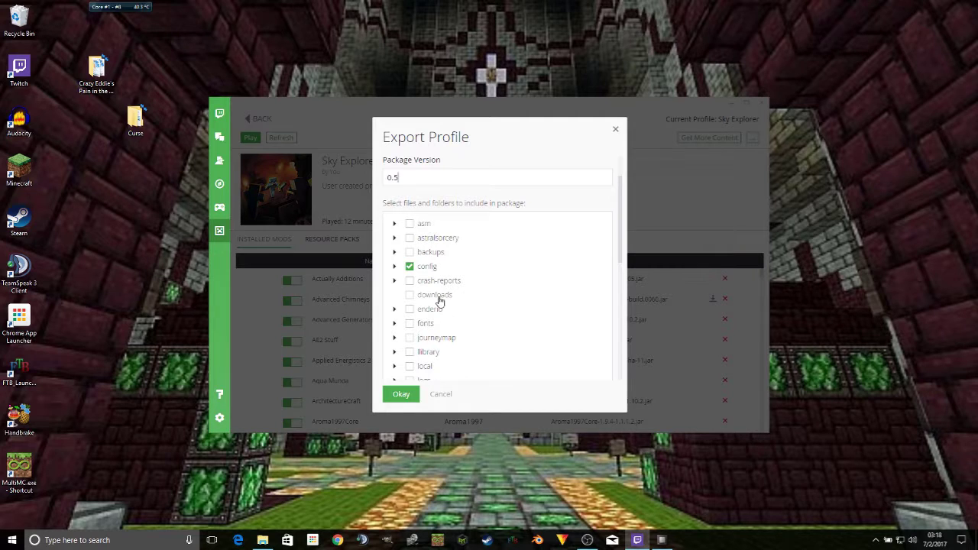
scroll(451, 348, down, 3)
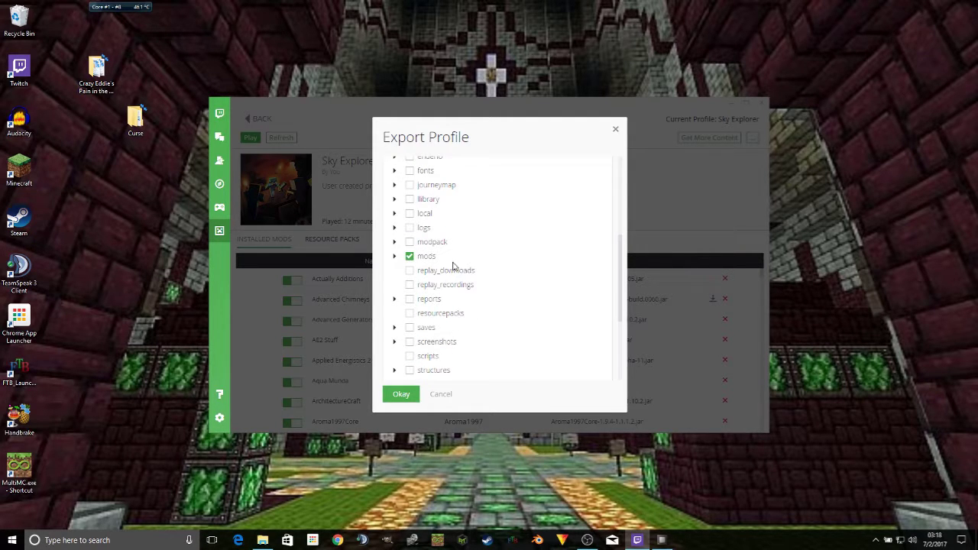
scroll(453, 266, down, 3)
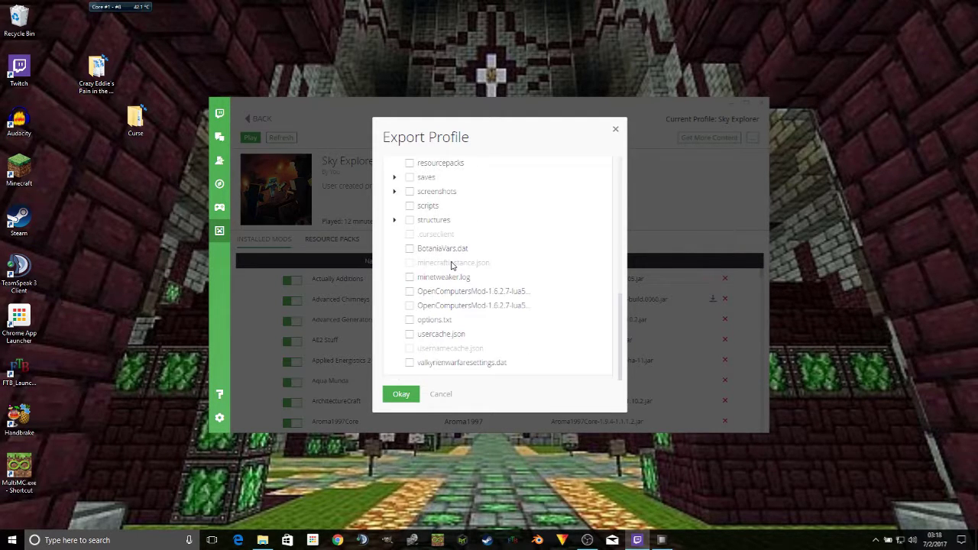
scroll(453, 264, up, 4)
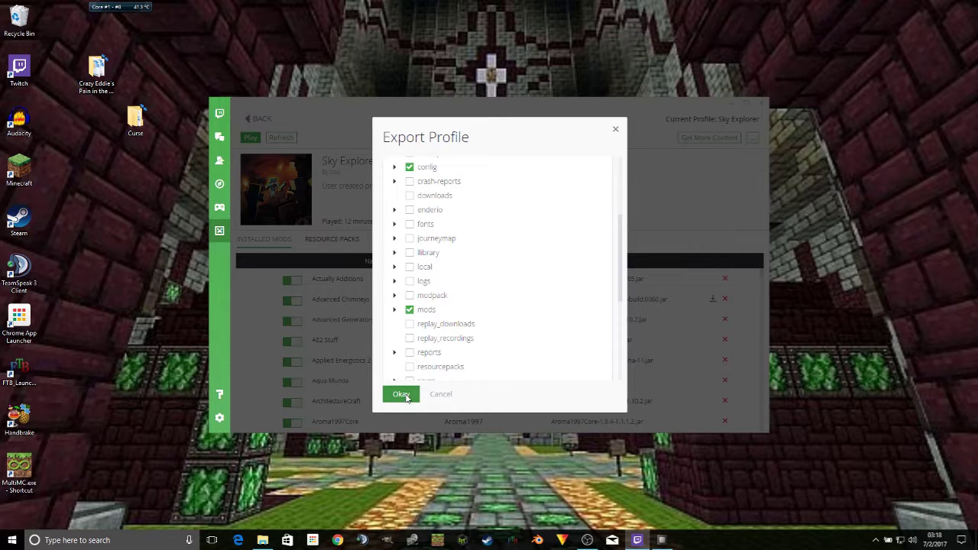
click(402, 395)
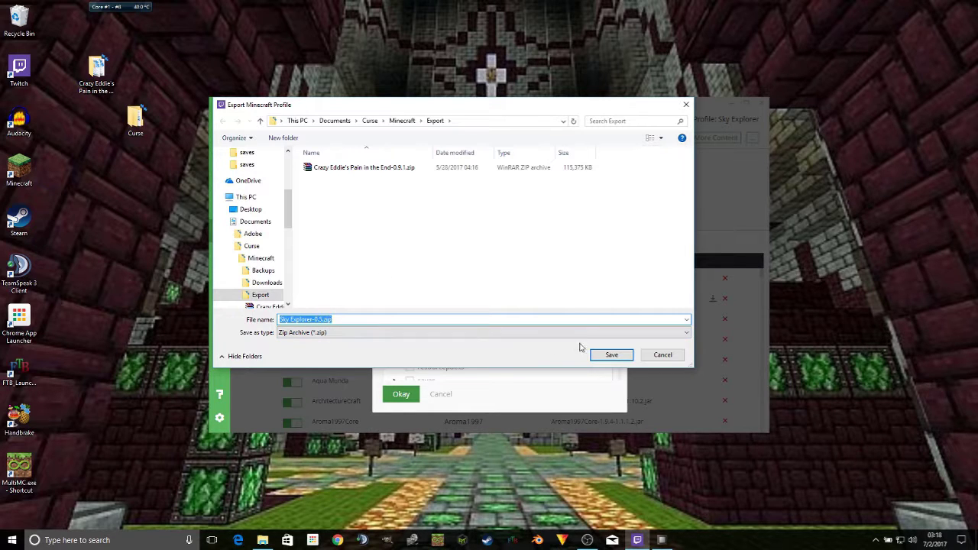
click(599, 358)
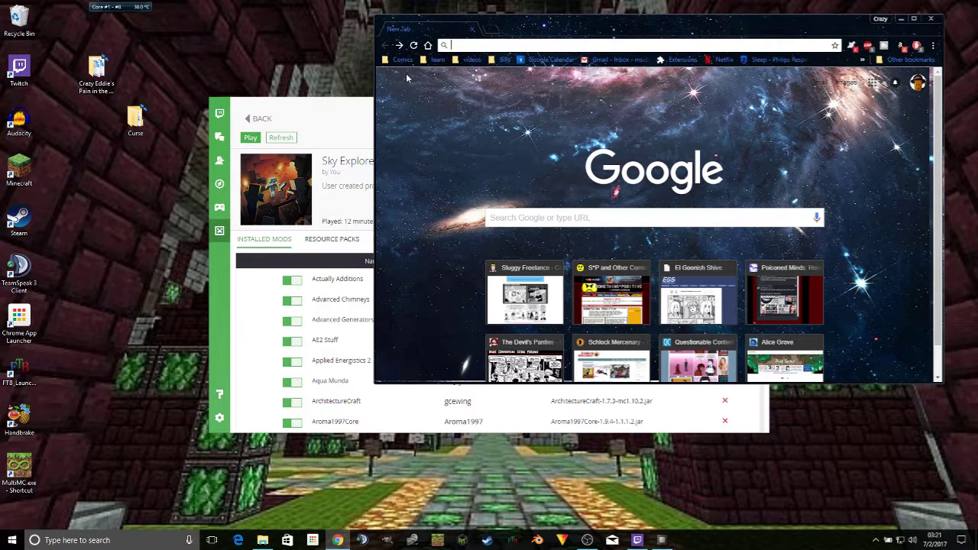
Open the bookmarked CurseForge member profile in Chrome and look over its listed projects.
click(862, 60)
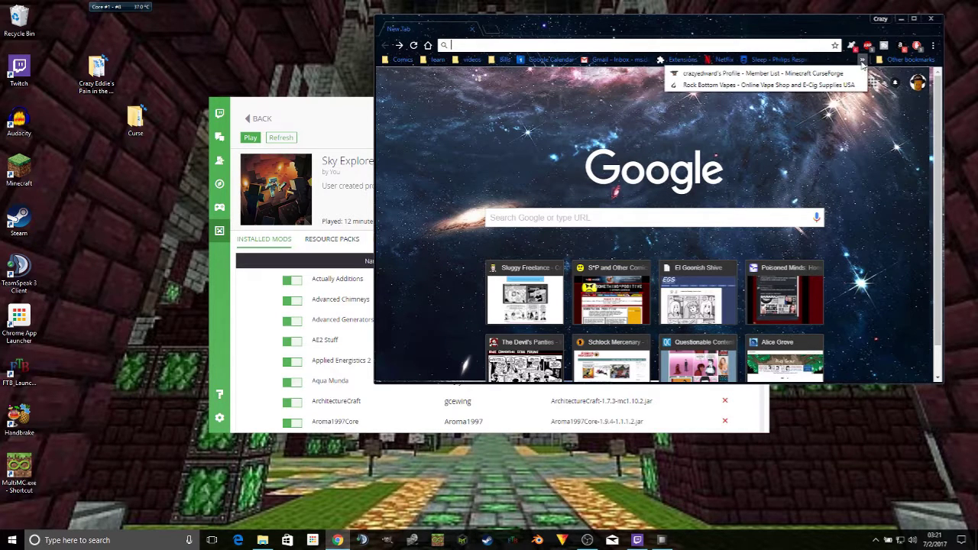
click(826, 74)
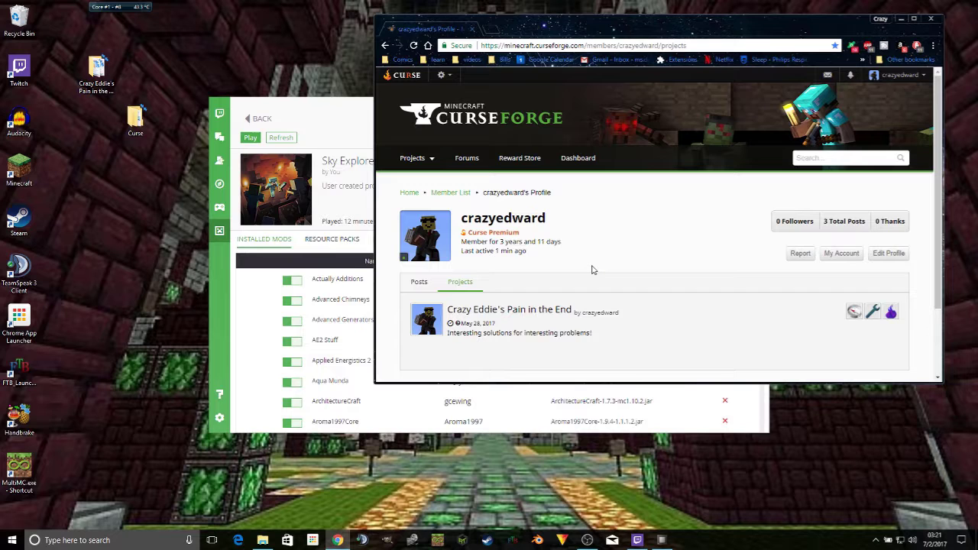
scroll(584, 243, down, 1)
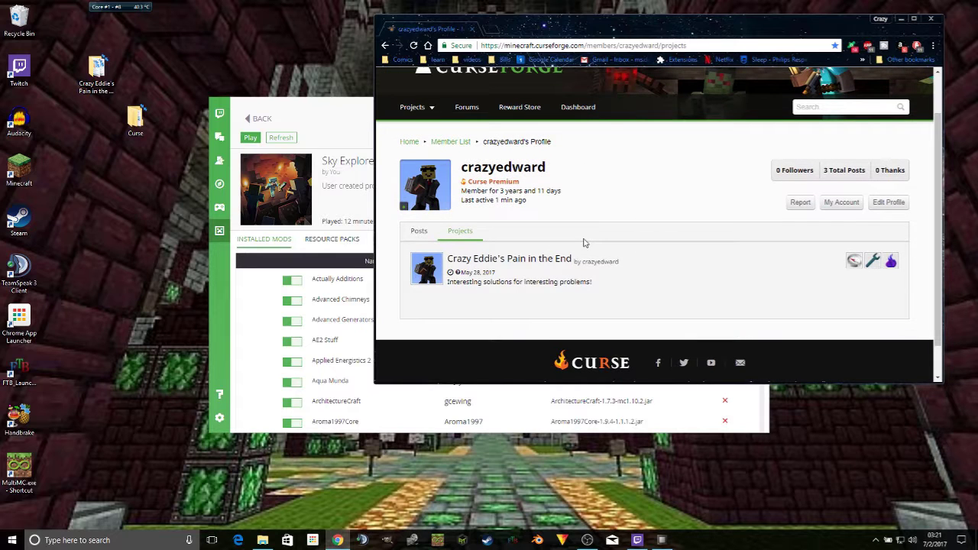
scroll(585, 233, up, 1)
Open the form for starting a new CurseForge modpack project and review its fields, from name and description to categories, logo and settings.
mouse_move(415, 158)
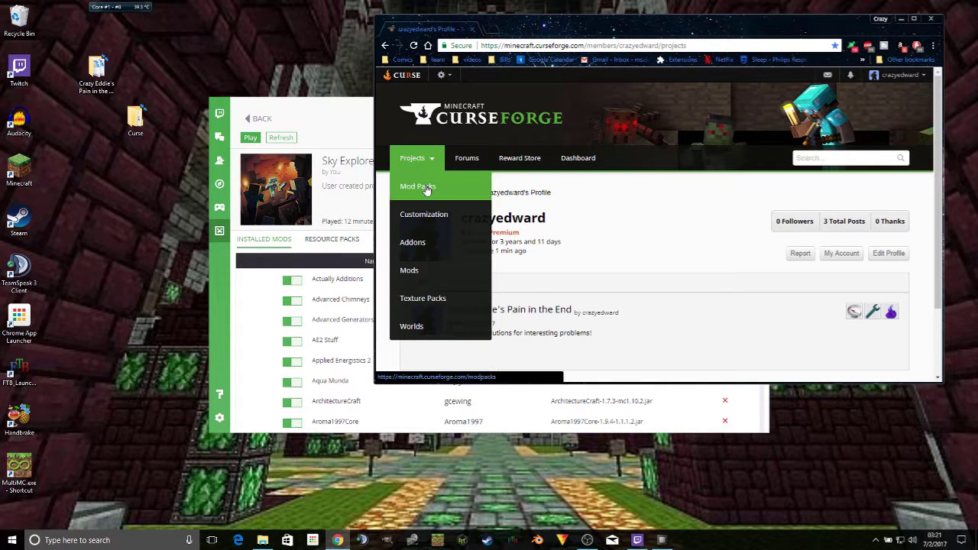
click(427, 187)
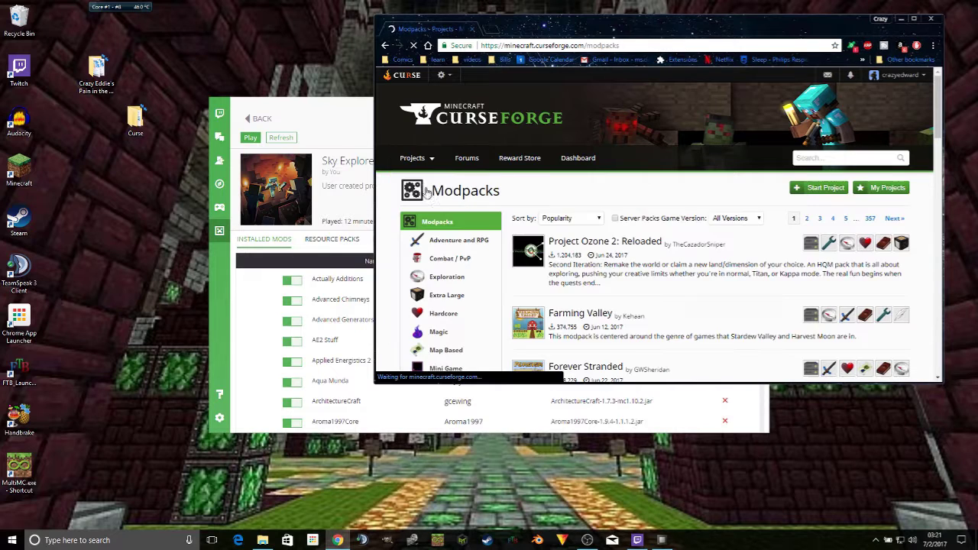
click(815, 190)
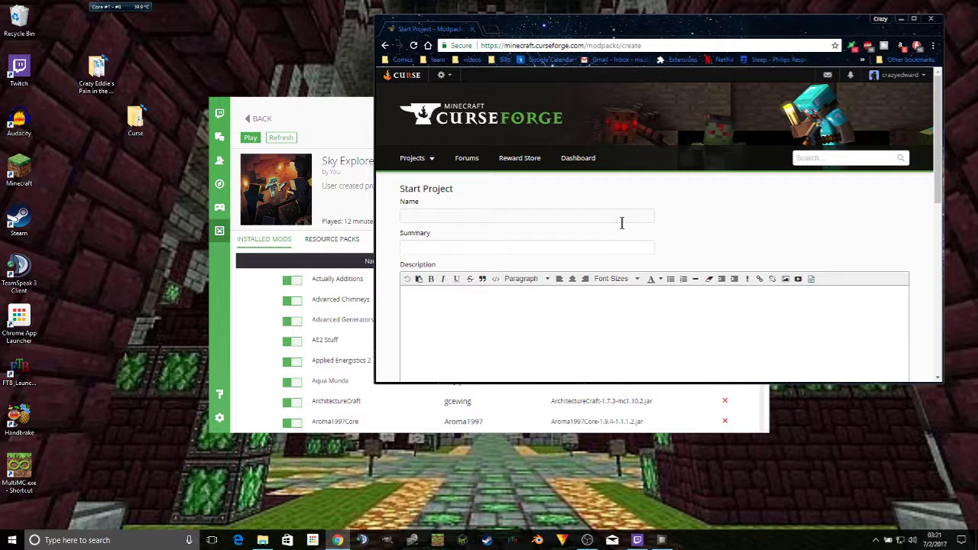
scroll(663, 335, down, 1)
scroll(664, 335, down, 5)
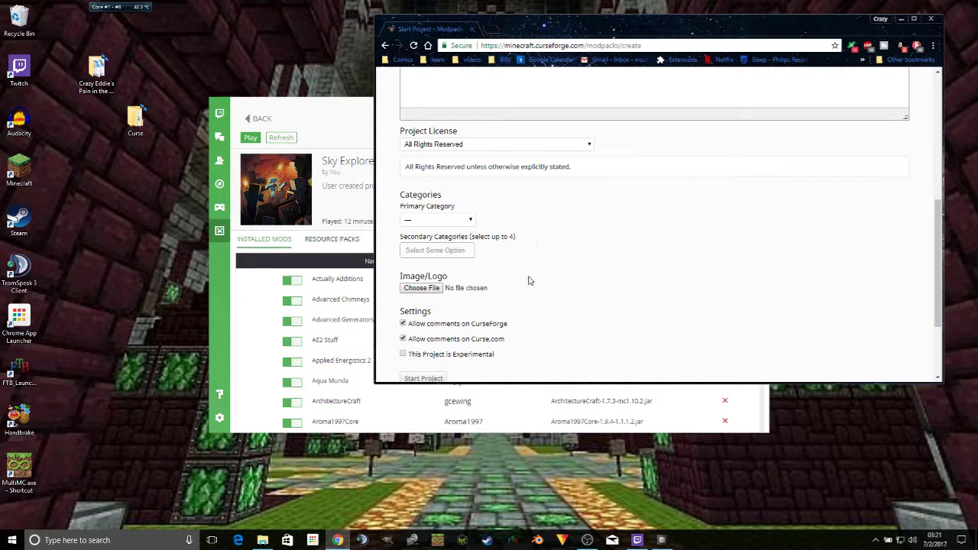
scroll(528, 280, down, 3)
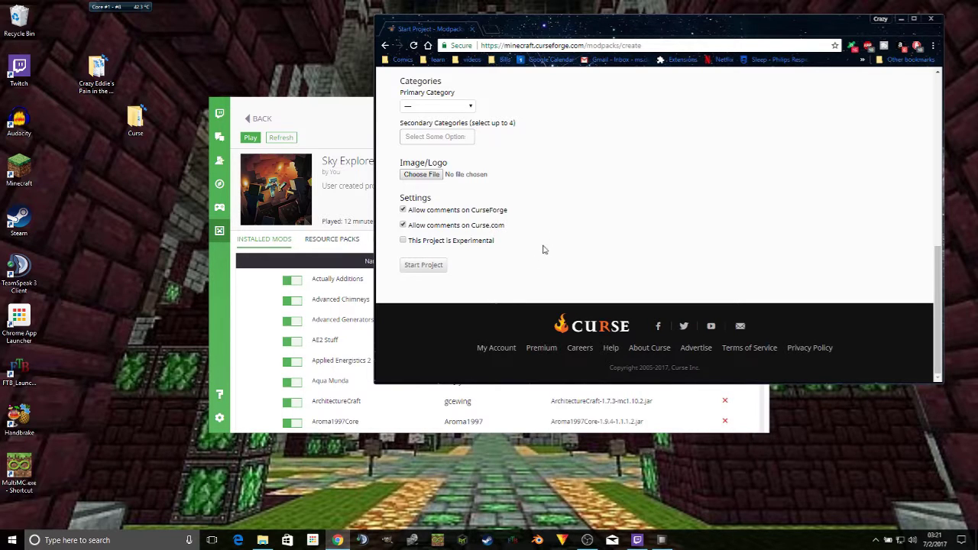
Close the browser and return to the Minecraft profile list in the Twitch app.
click(354, 117)
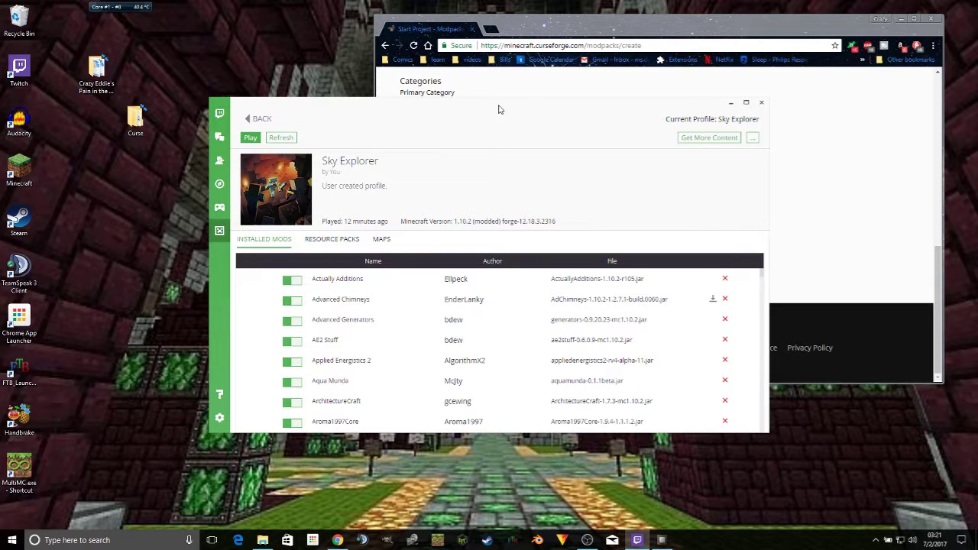
click(931, 21)
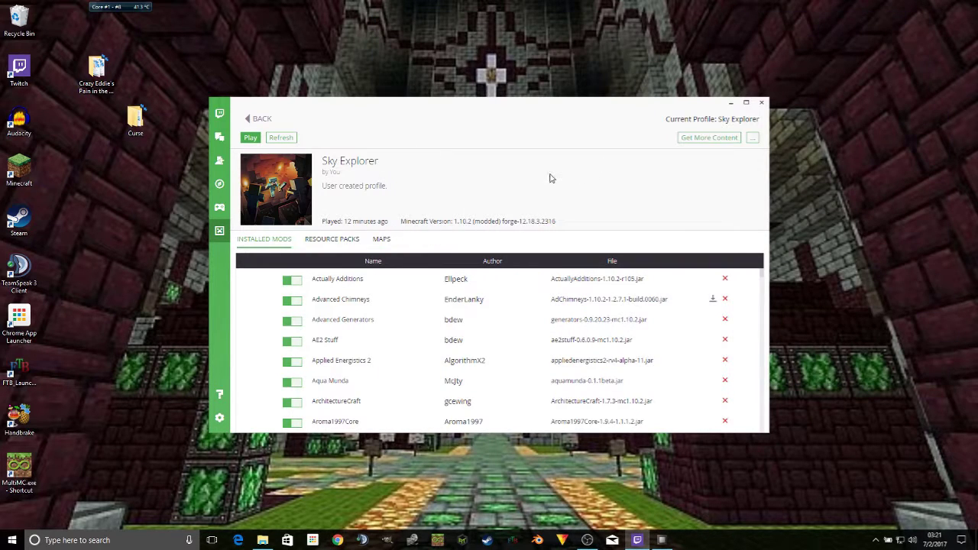
click(260, 119)
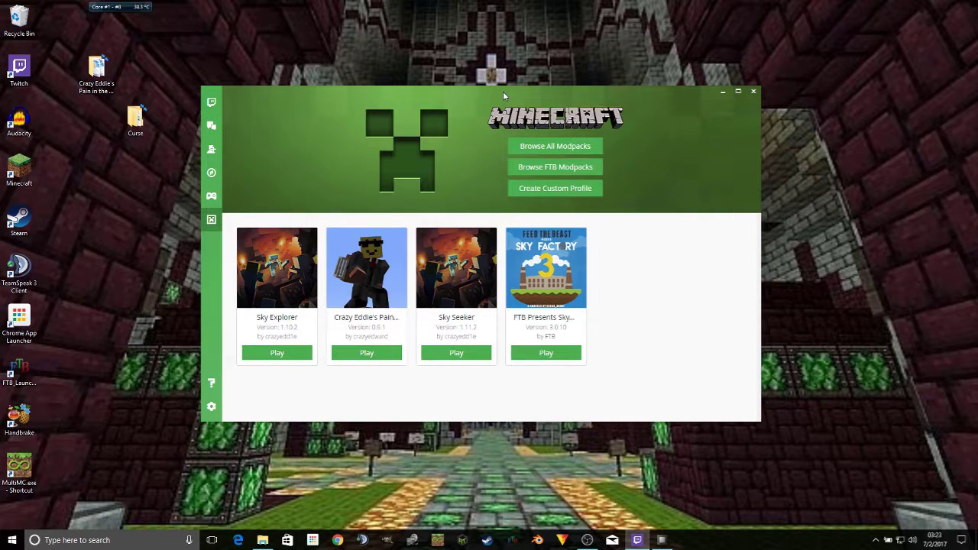